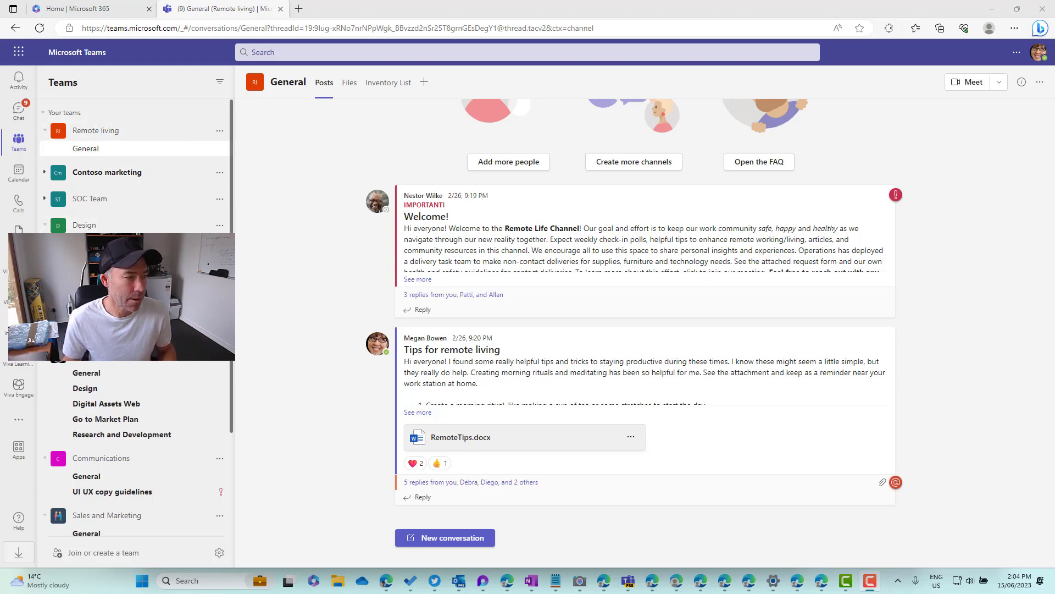
- Create a new private team named "OneNote Notes Tab" from scratch
scroll(188, 212, down, 5)
click(111, 553)
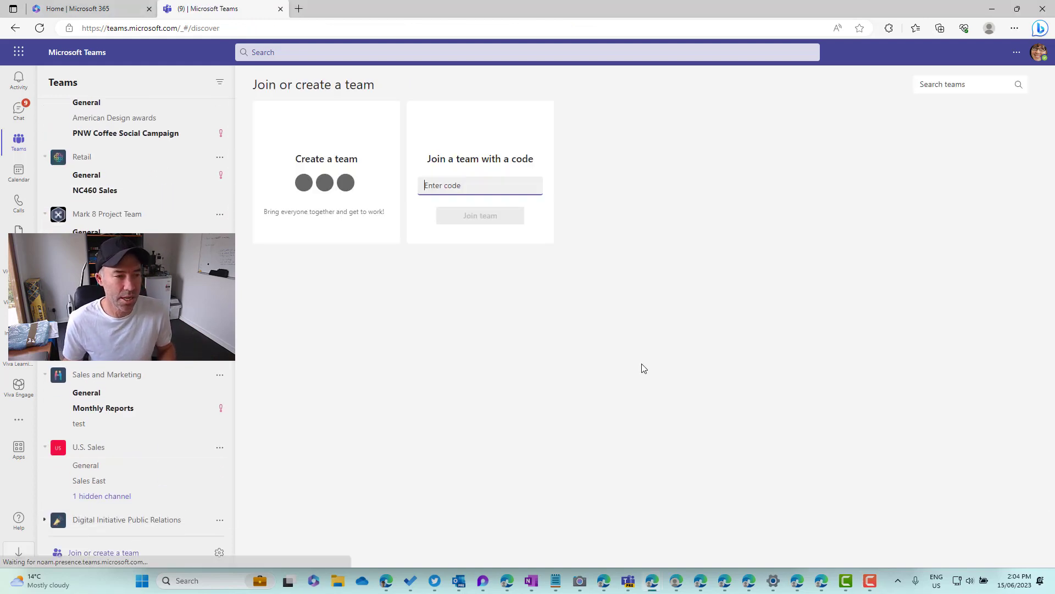
click(319, 223)
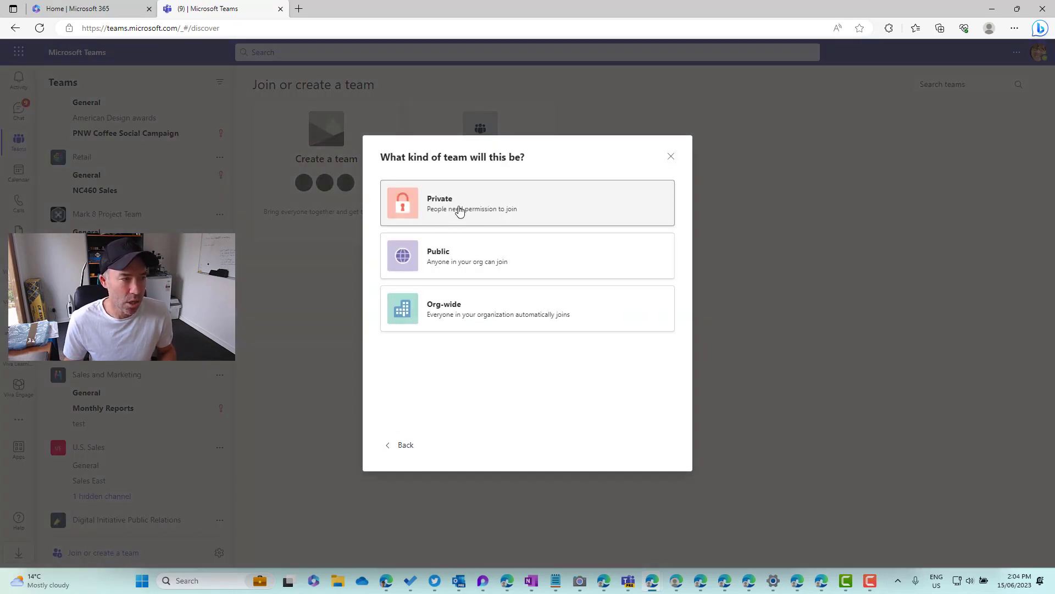
click(460, 212)
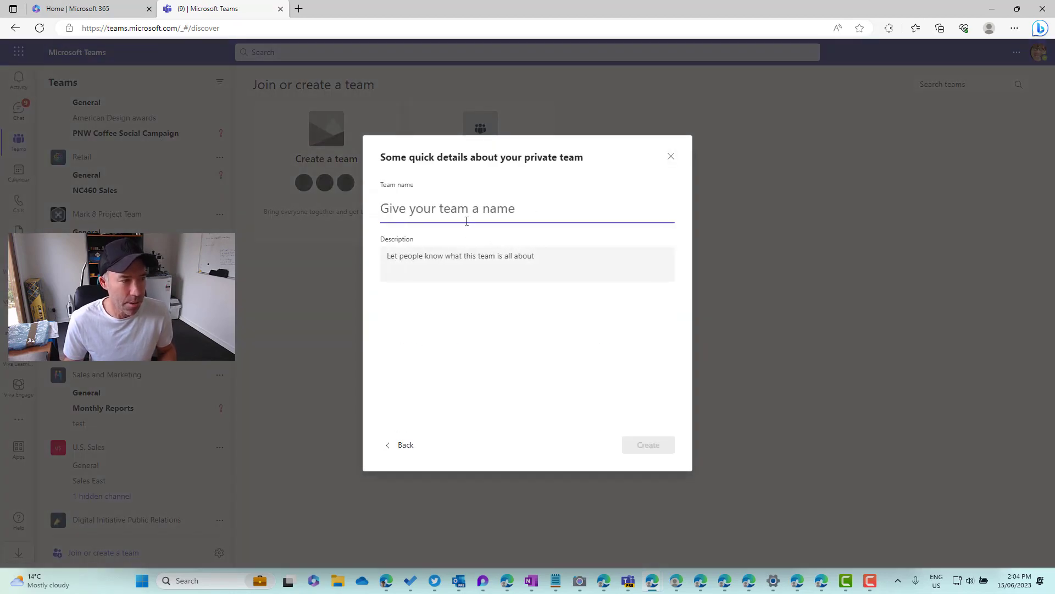
text(OneNote)
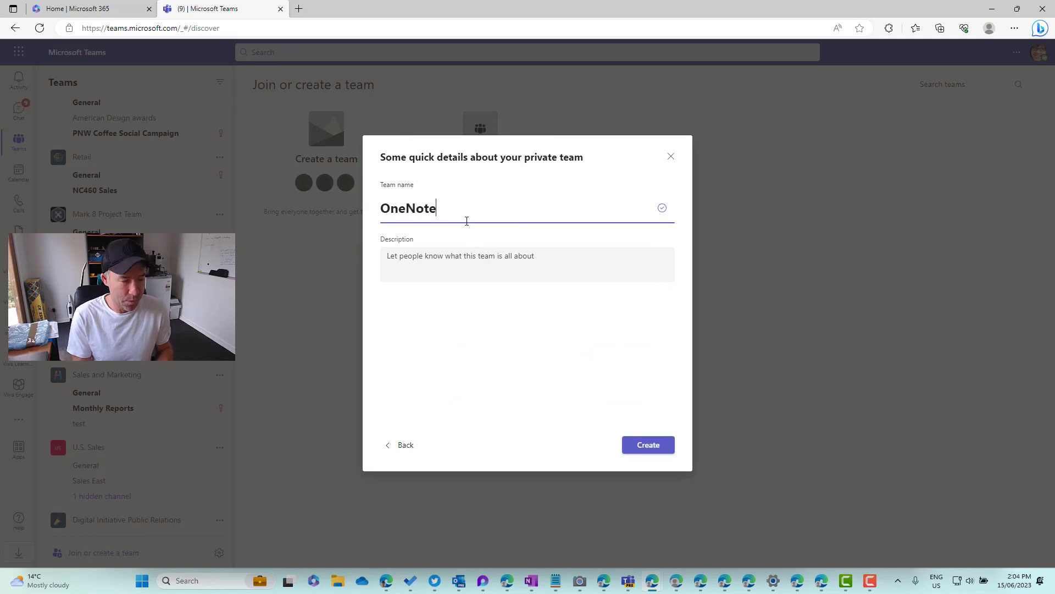
text( Note)
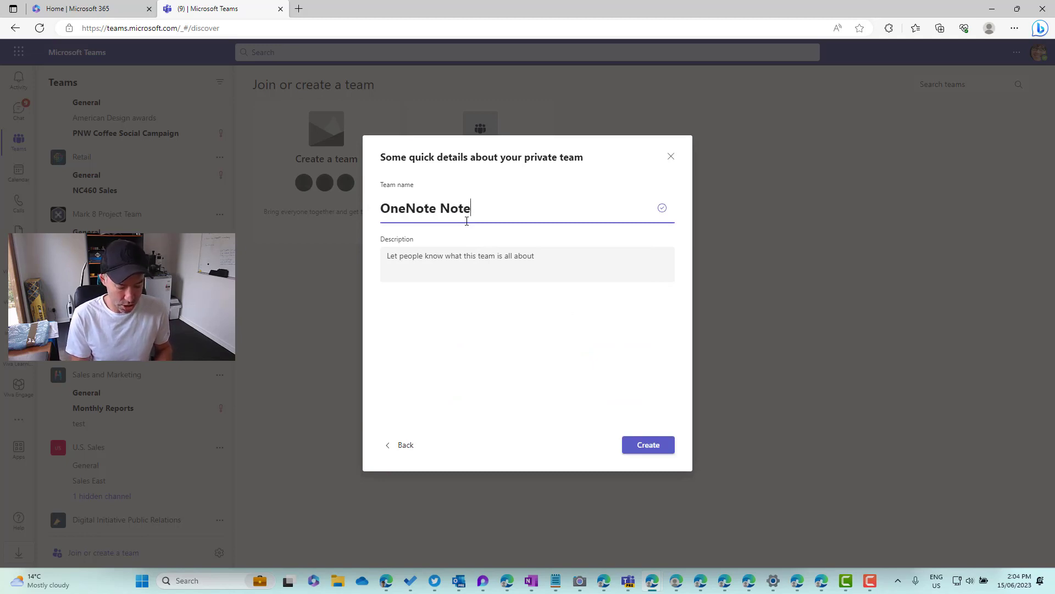
text(s Tab)
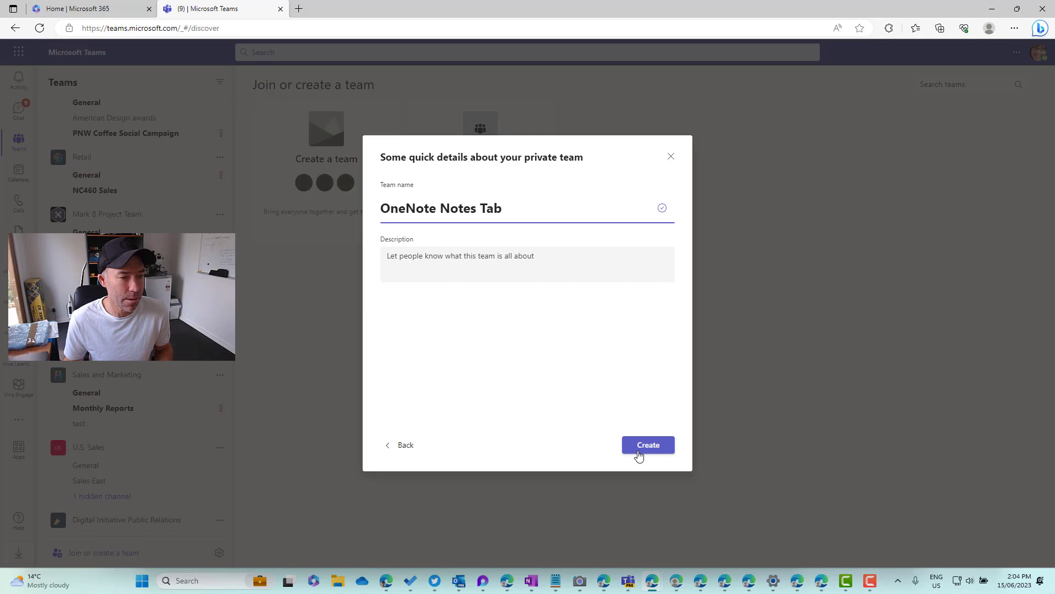
click(650, 449)
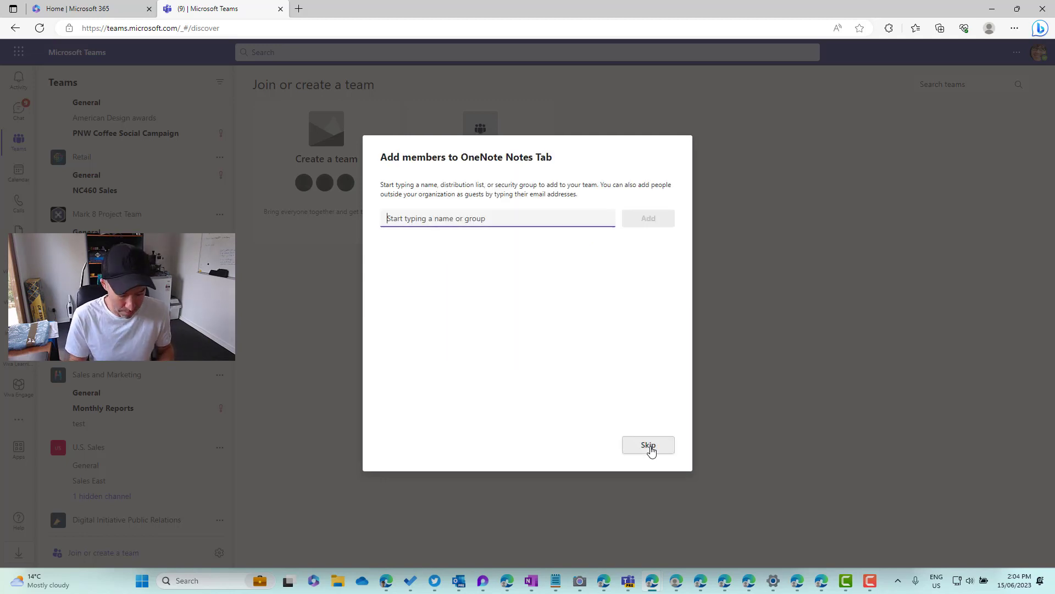
- Add two colleagues to the new team as members and finish the team setup
text(alex)
click(616, 247)
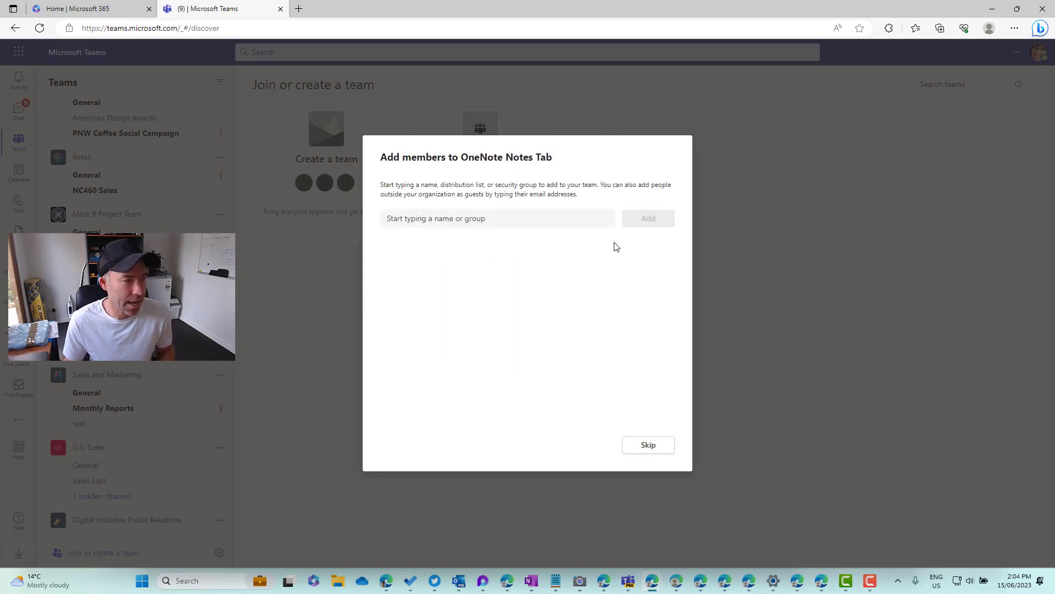
text(nest)
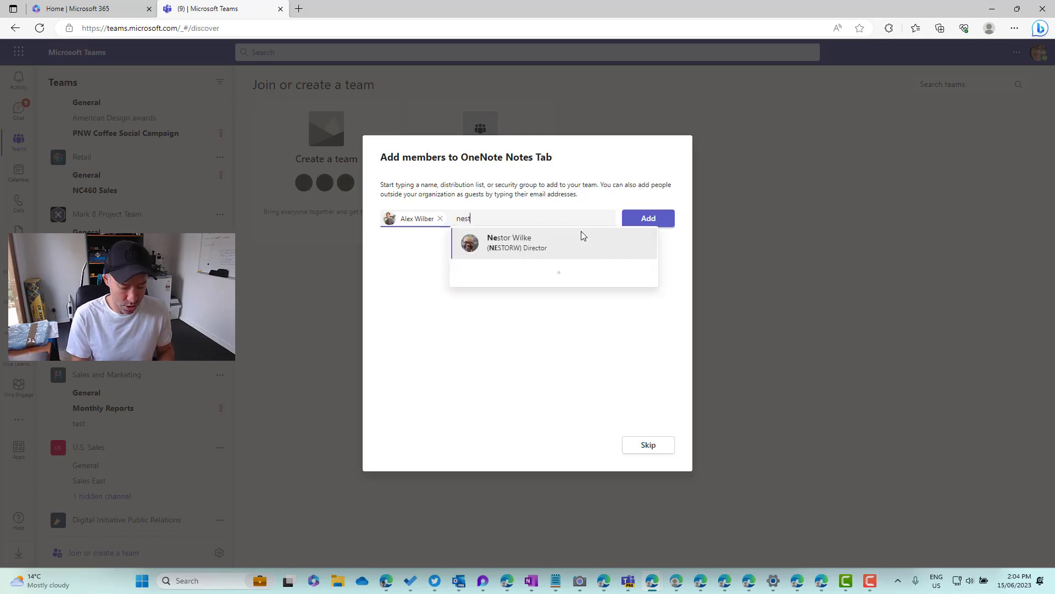
text(or)
click(582, 245)
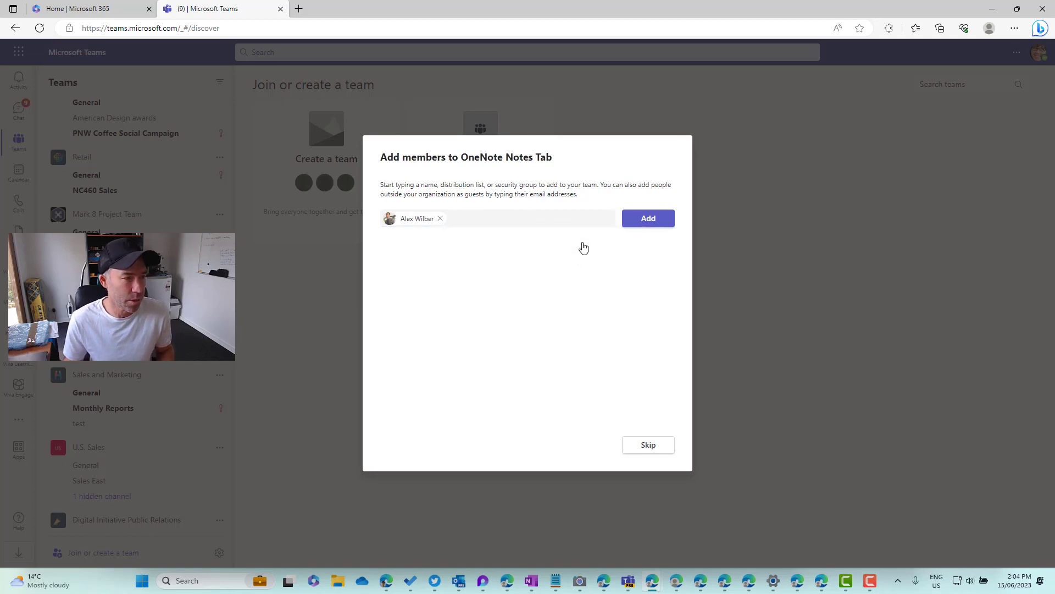
click(650, 222)
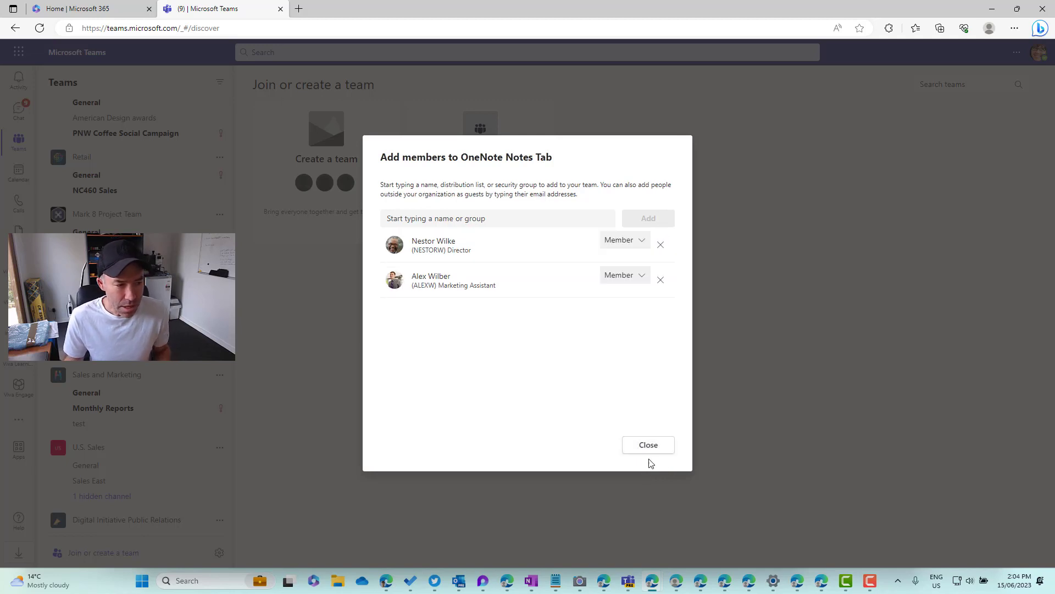
click(651, 450)
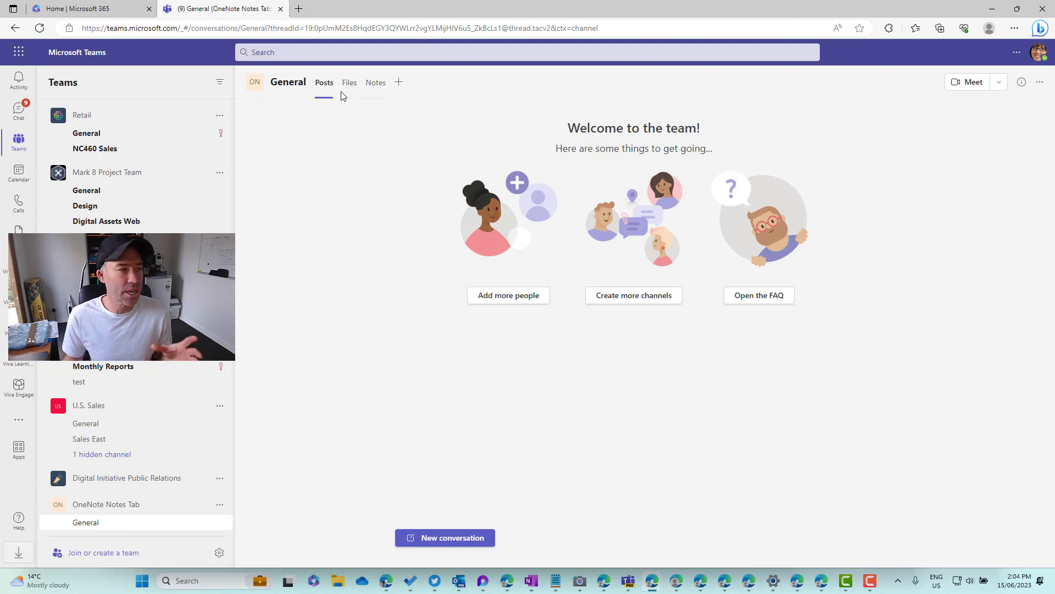
- In the General channel's Notes, title the untitled page "Welcome" and show the notebook's sections and pages
click(367, 91)
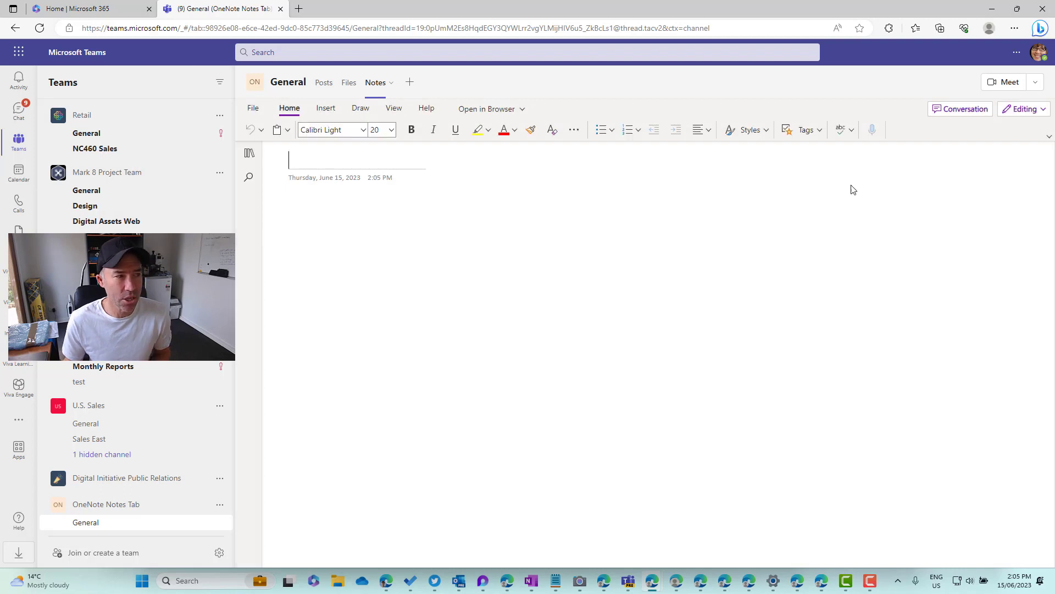
click(251, 157)
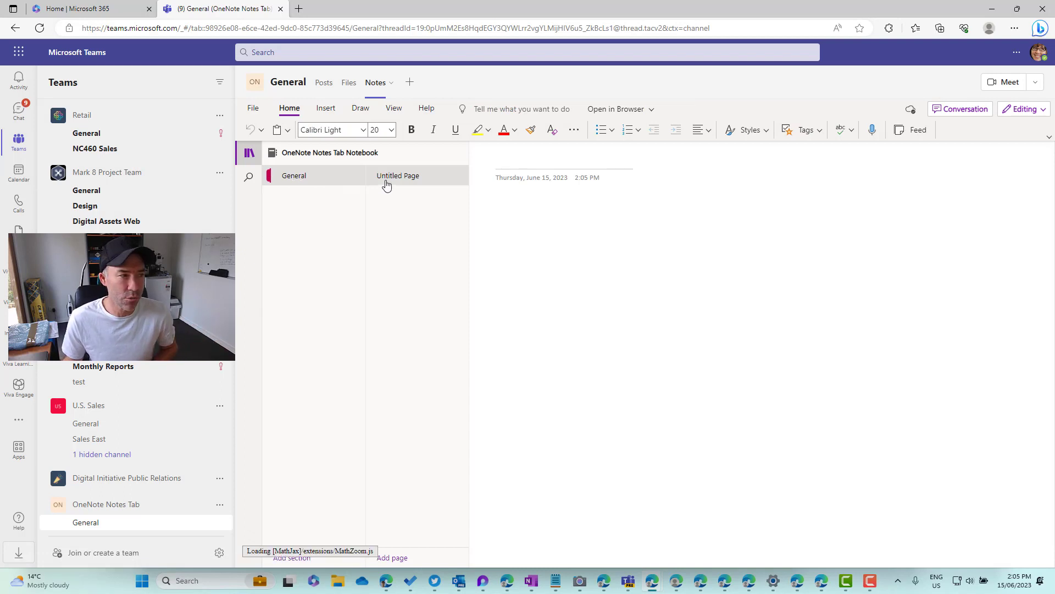
click(538, 159)
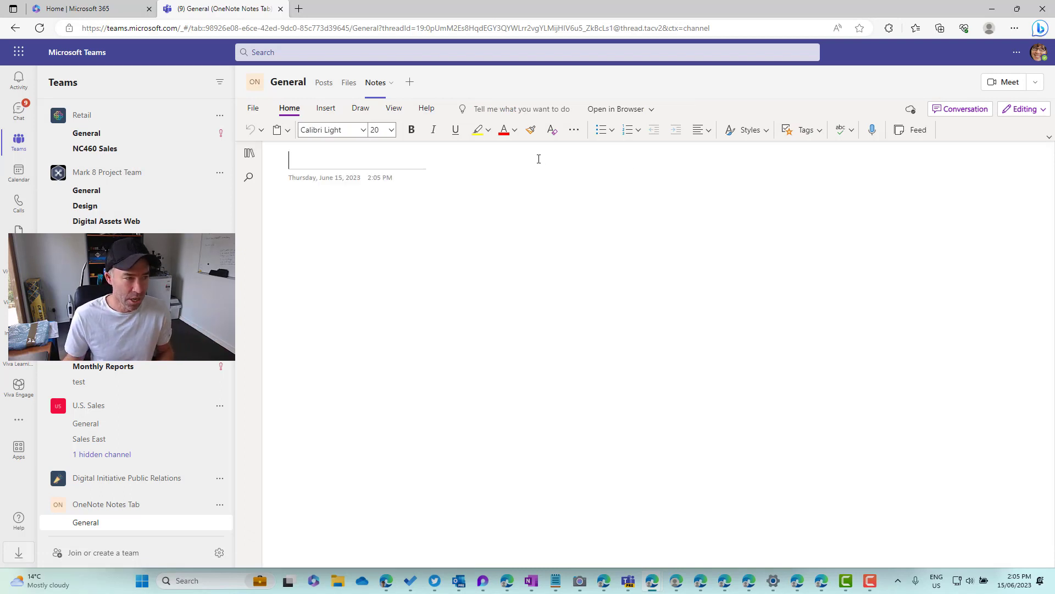
text(Welcome)
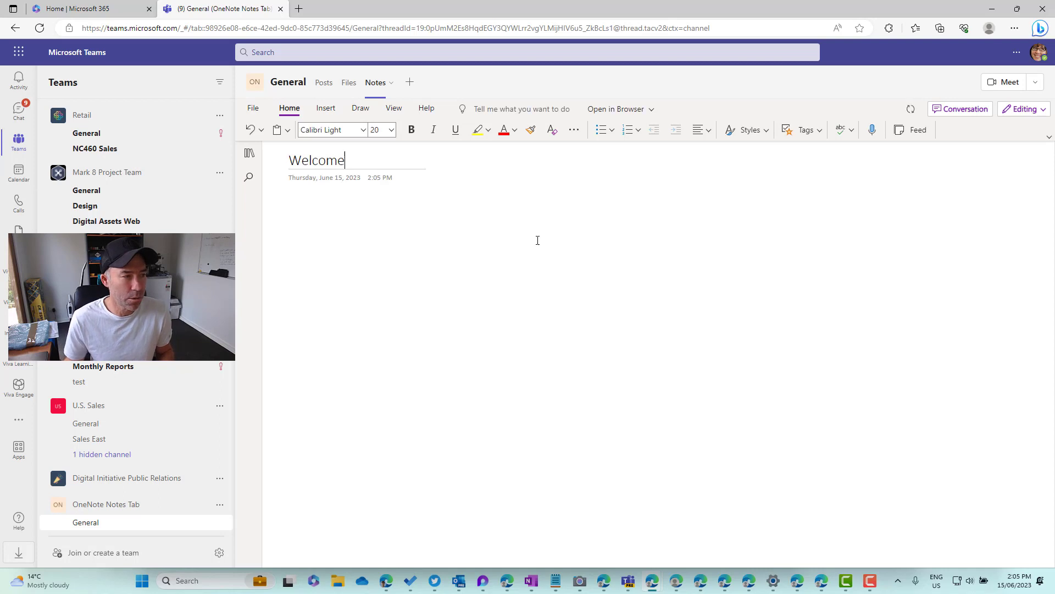
key(Return)
click(249, 153)
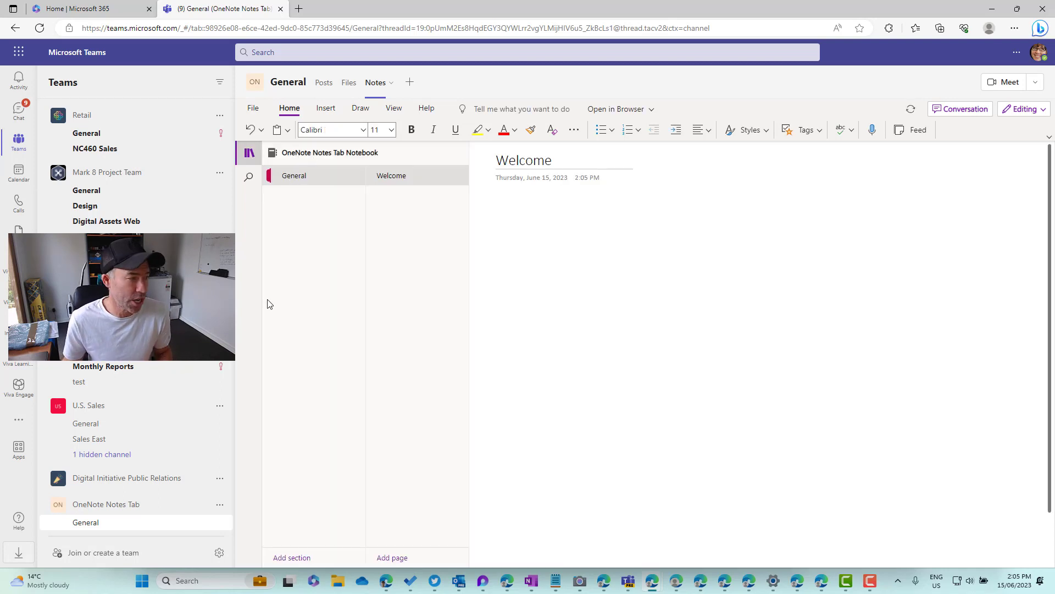
- Add a standard channel named "Development" to the OneNote Notes Tab team
click(220, 505)
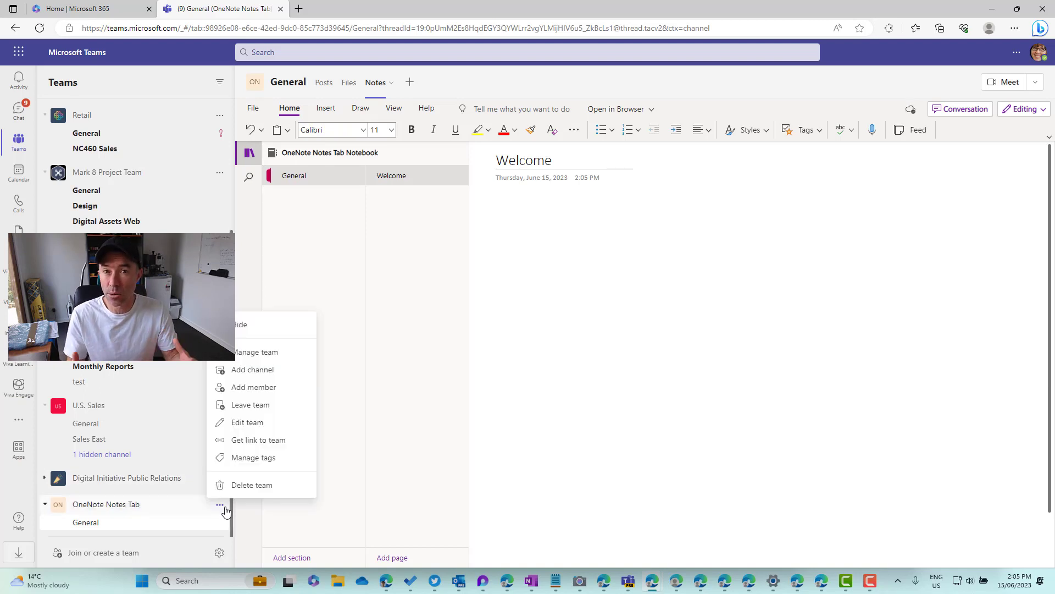
click(290, 372)
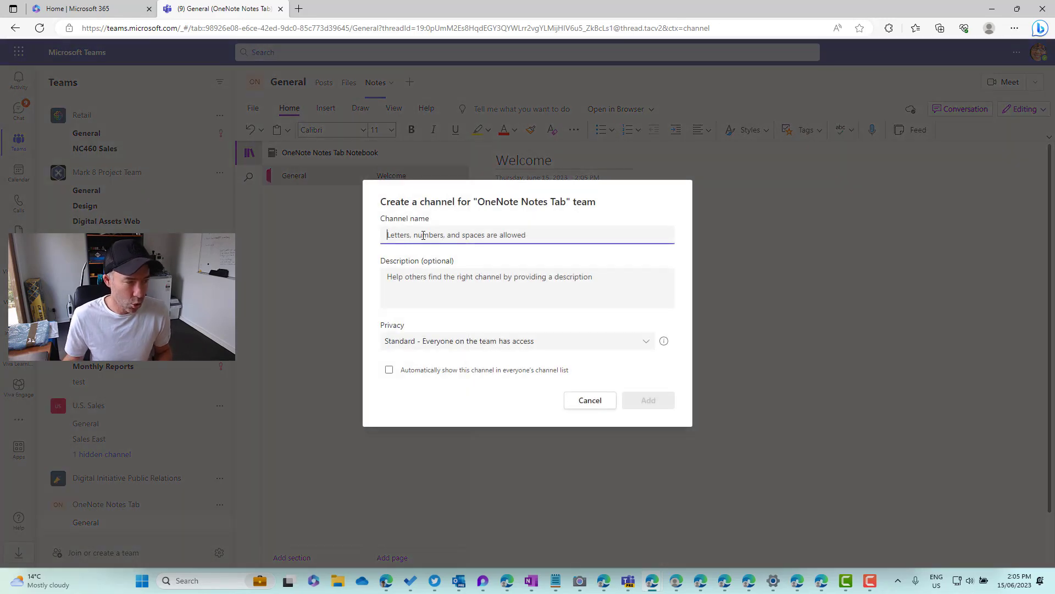
text(Development)
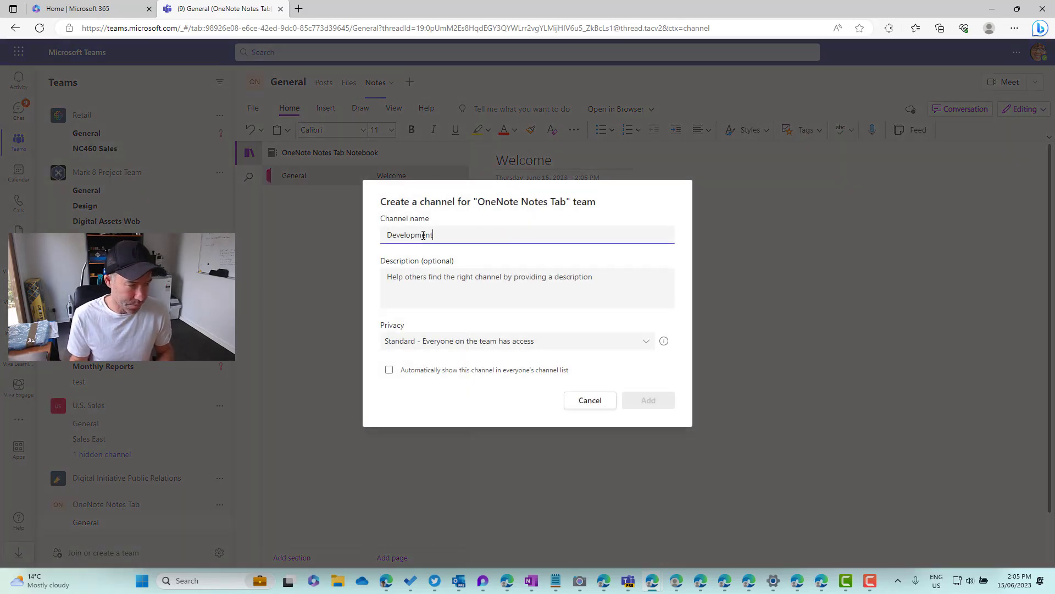
click(654, 402)
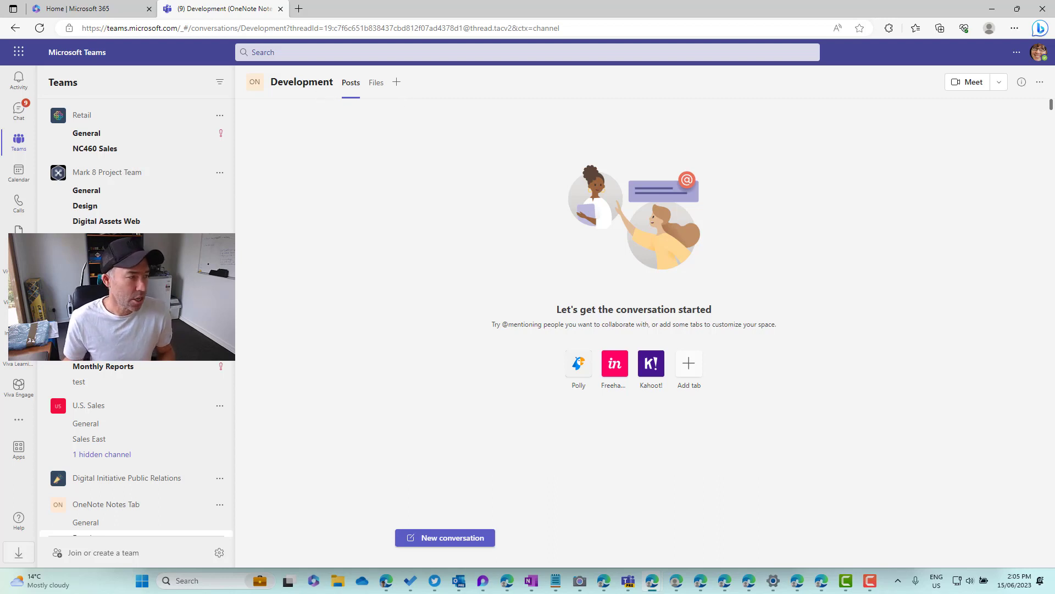
- Open the General channel's Notes notebook in the browser version of OneNote
click(94, 524)
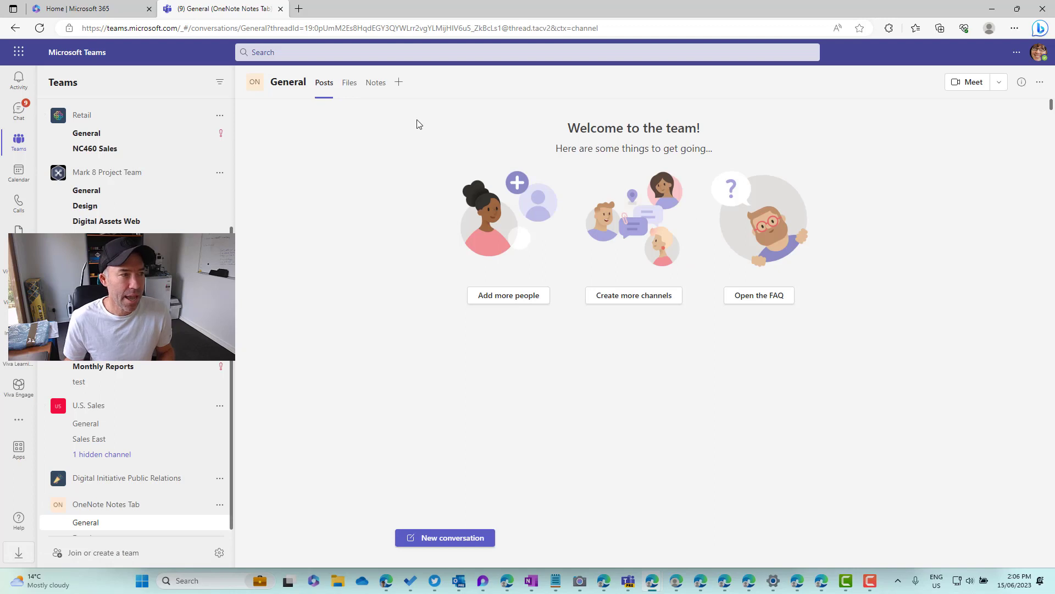
click(376, 84)
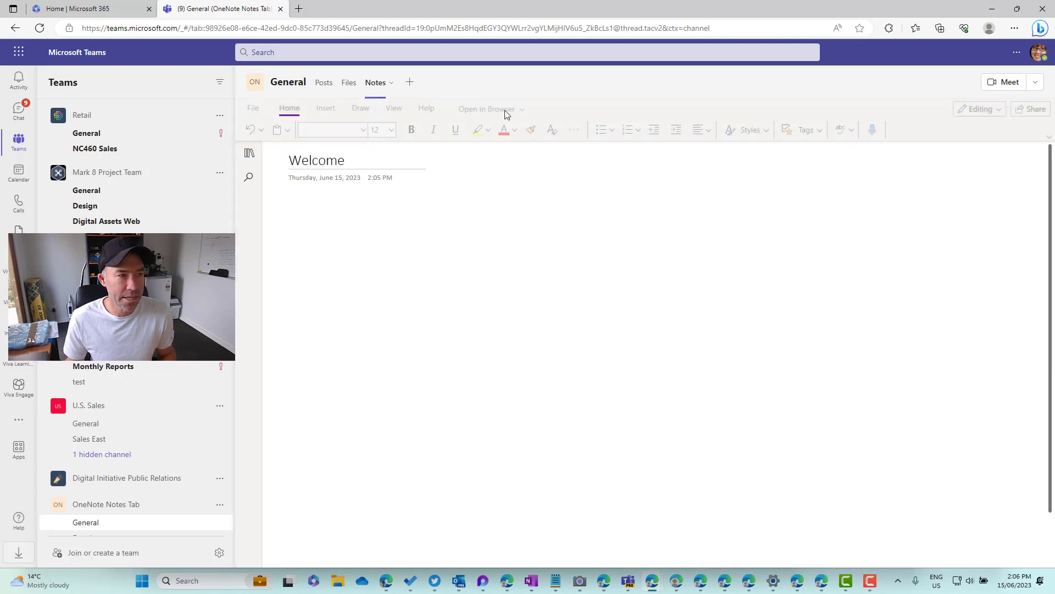
click(618, 109)
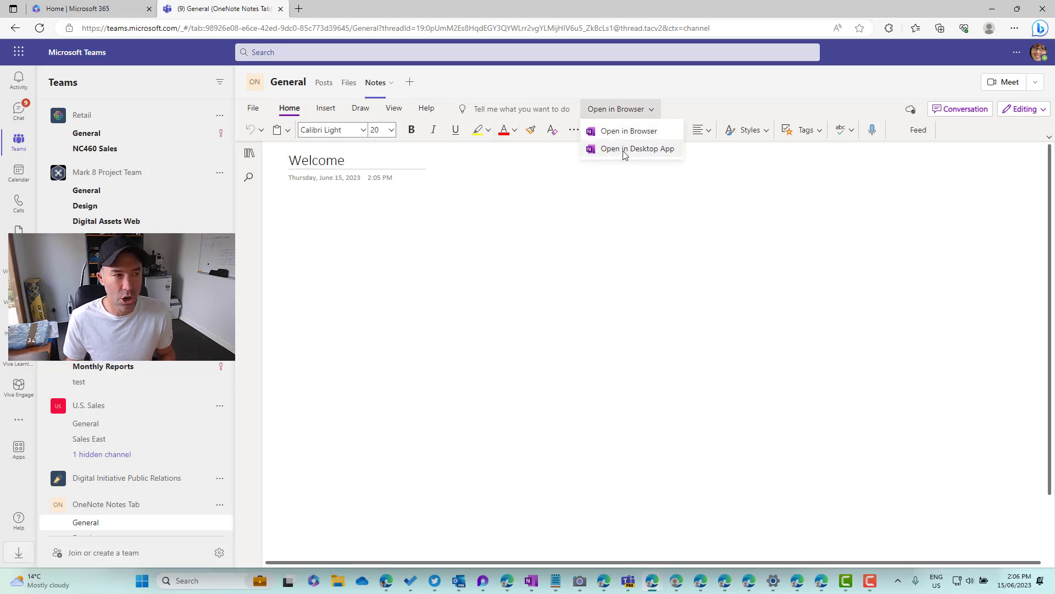
click(628, 132)
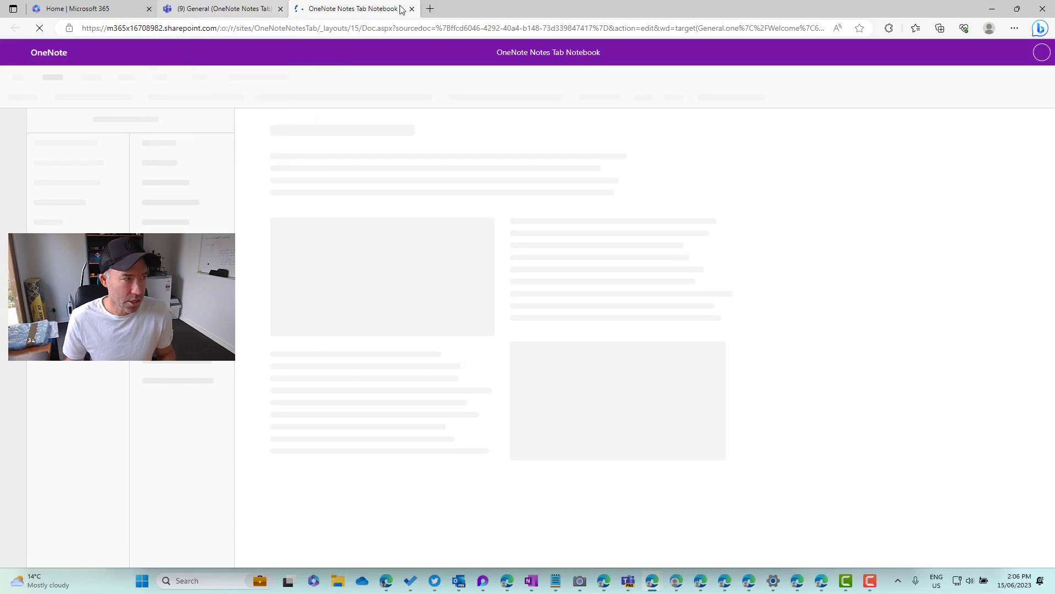
- Return to Microsoft Teams and open the Notes of the Development channel
click(214, 9)
scroll(88, 448, down, 1)
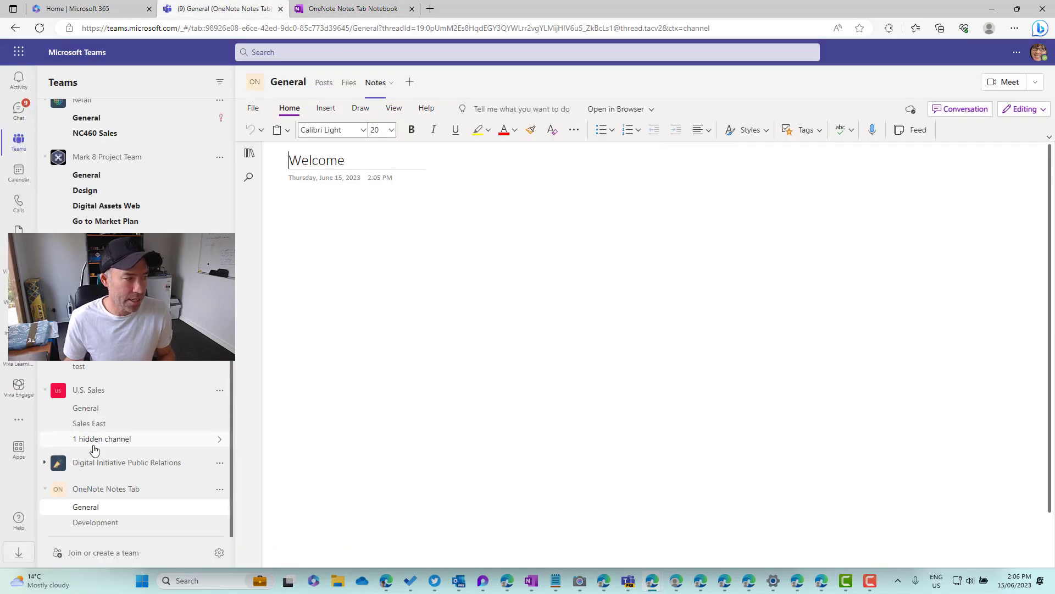
click(145, 523)
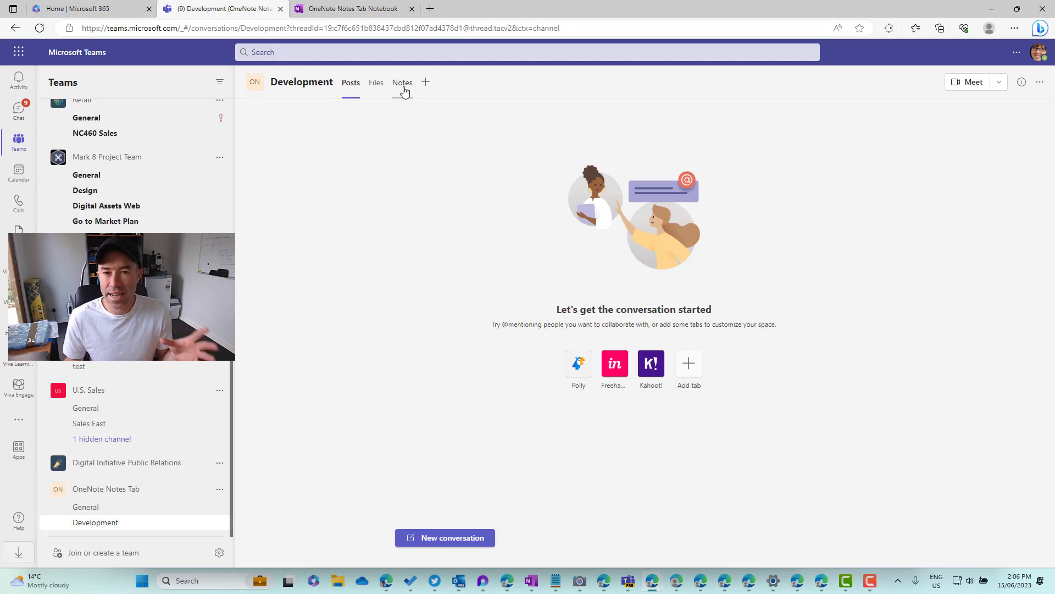
click(404, 92)
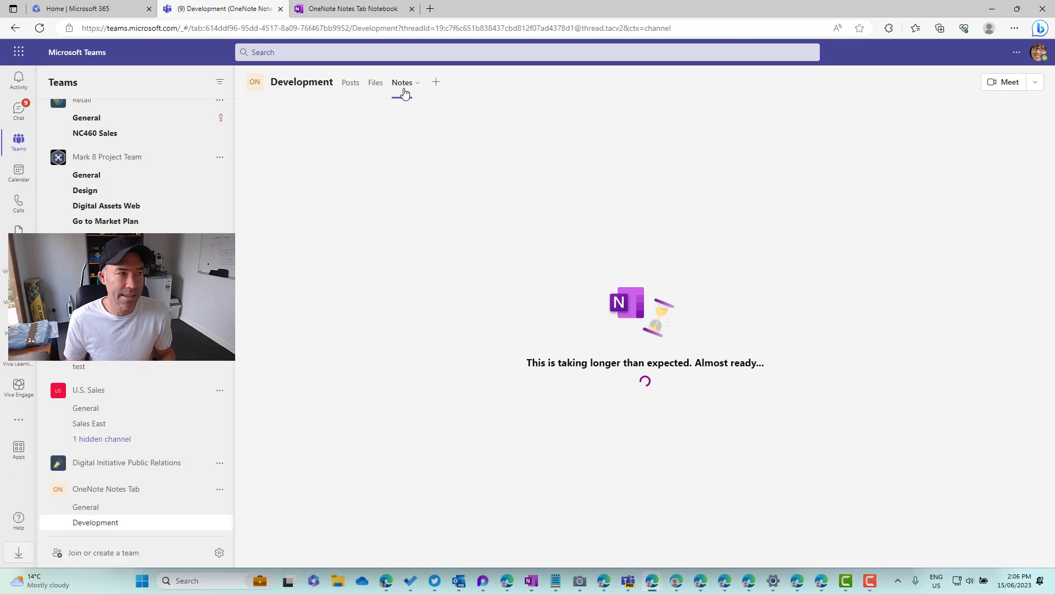
- Switch to the OneNote Notes Tab Notebook in OneNote and reload it to check its section list
click(368, 9)
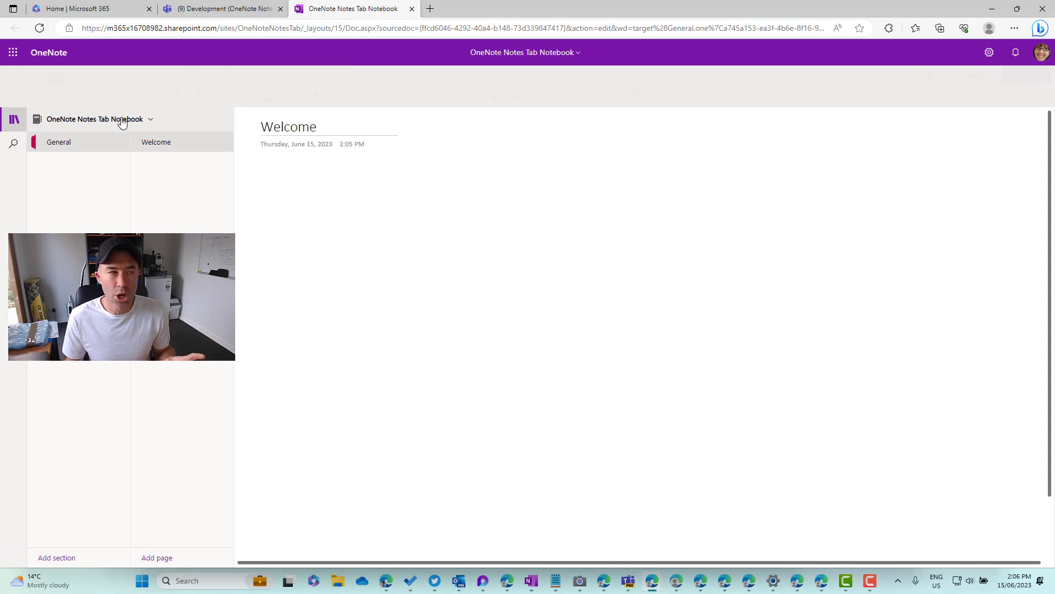
click(101, 120)
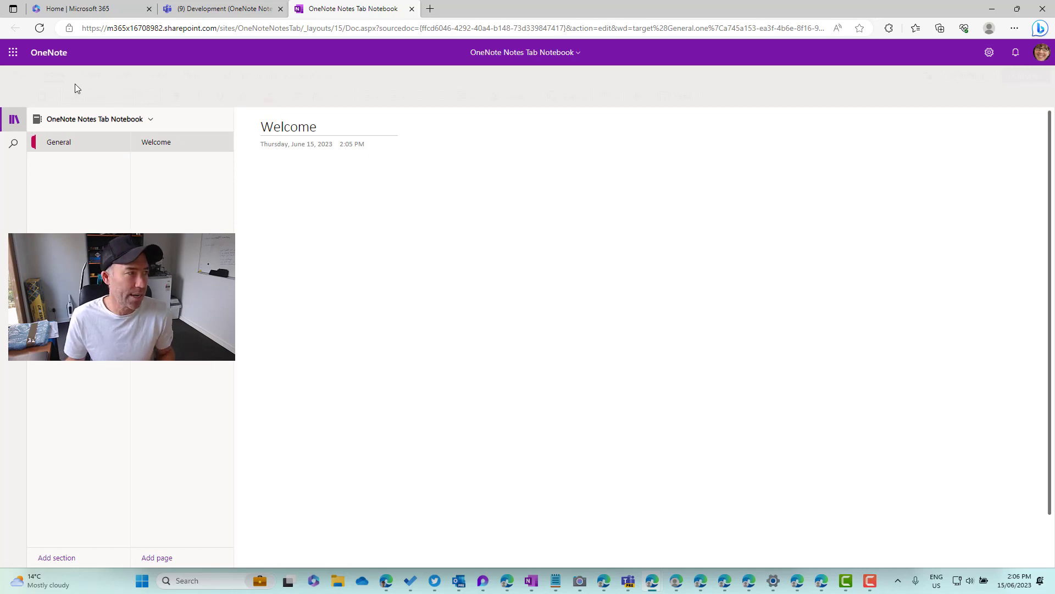
click(46, 27)
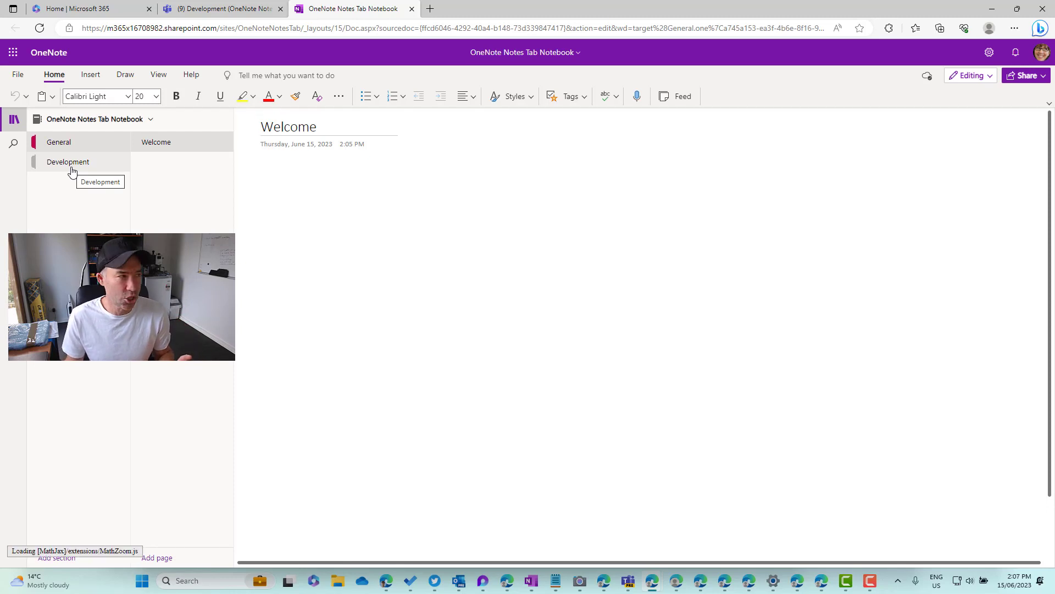
- Back in Microsoft Teams, title the Development channel's blank notes page "Development Welcome"
click(191, 8)
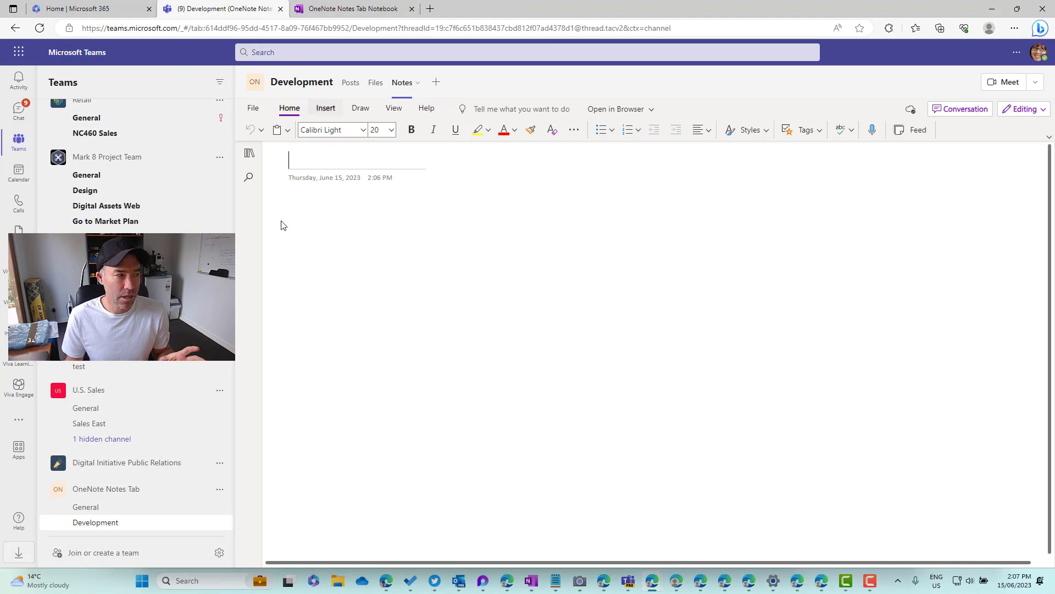
text(Deve)
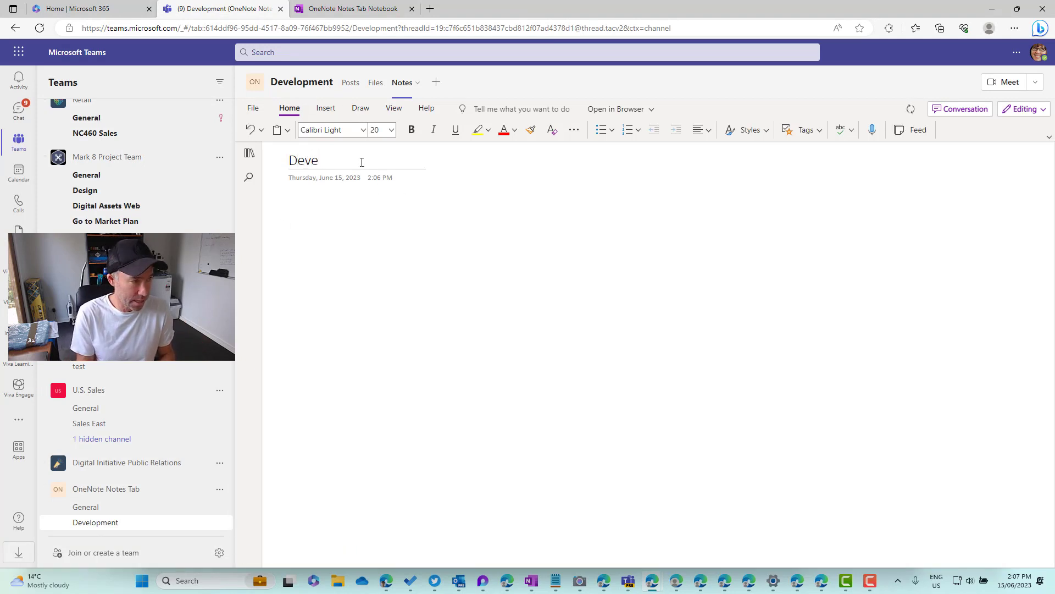
text(lopment)
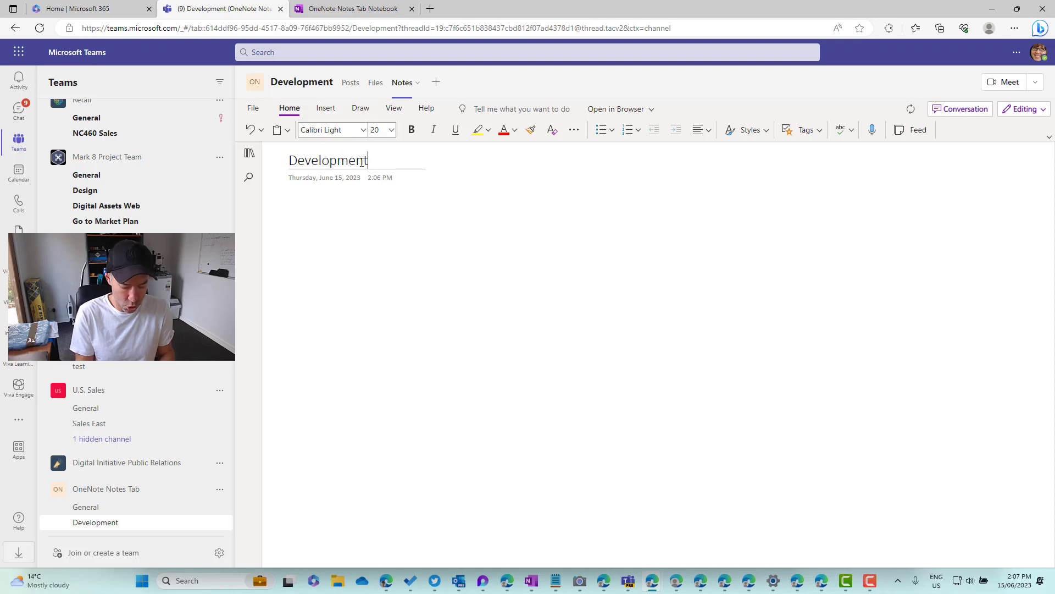
text( Welcome)
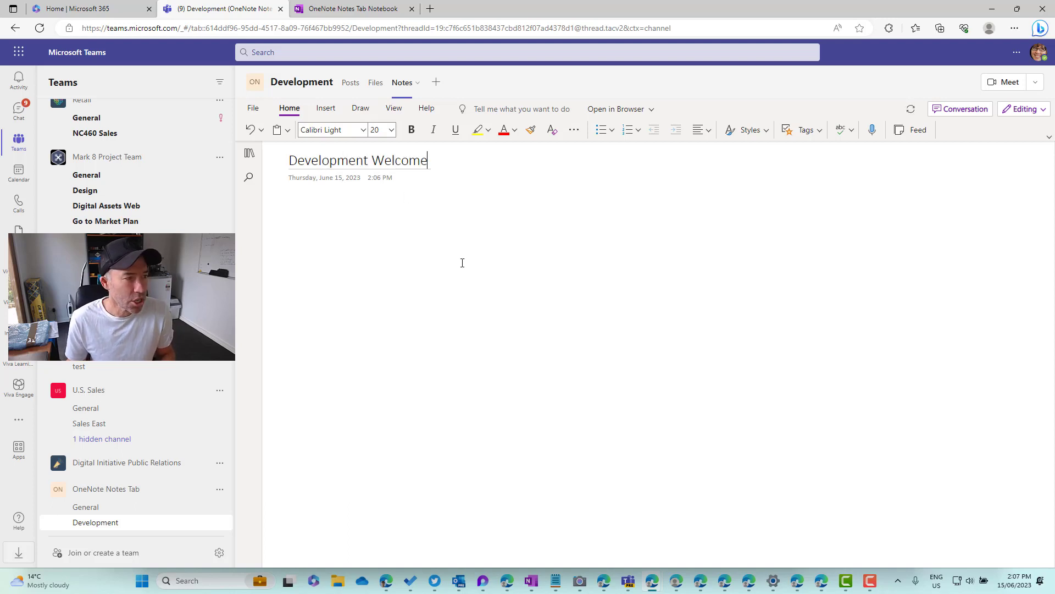
- Show the notebook's section and page list in the Development channel's Notes and open the General section
key(Return)
click(249, 153)
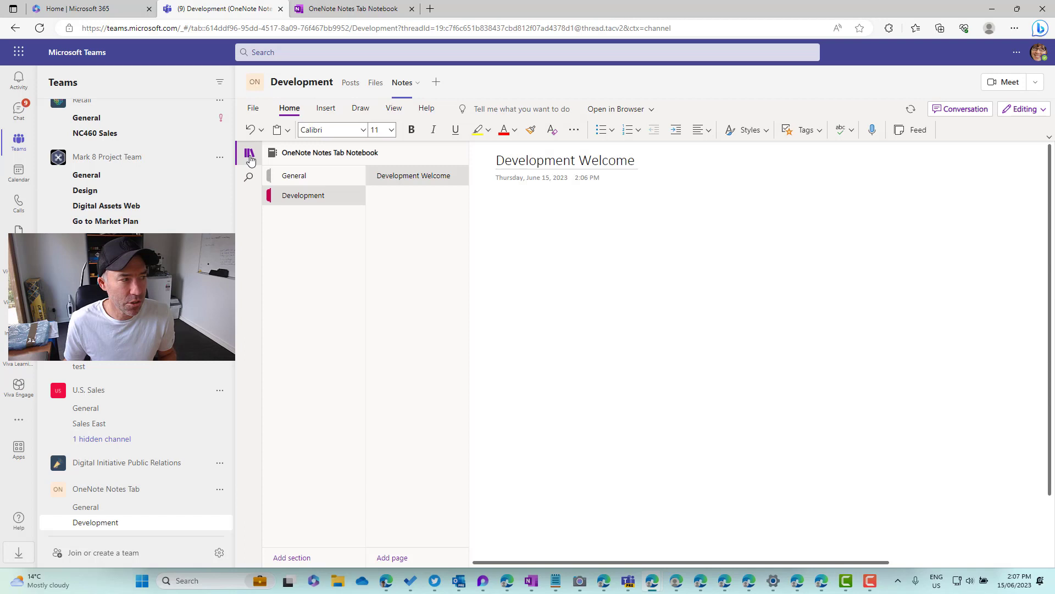
click(327, 174)
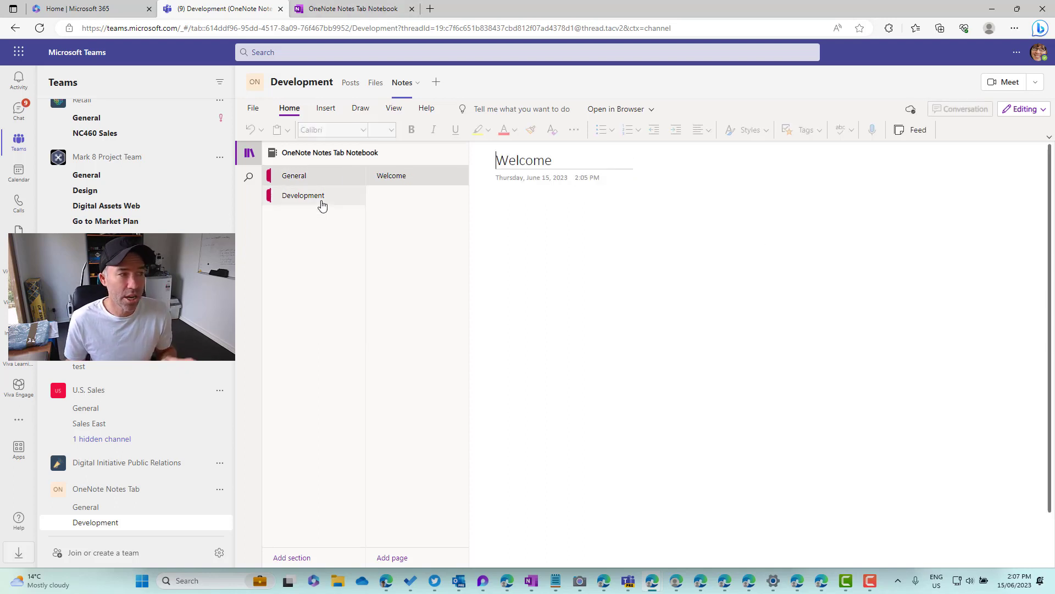
- Switch to the notebook in OneNote and add "Ho" with a rolling-on-the-floor-laughing emoji to the Development section's "Development Welcome" page
click(346, 11)
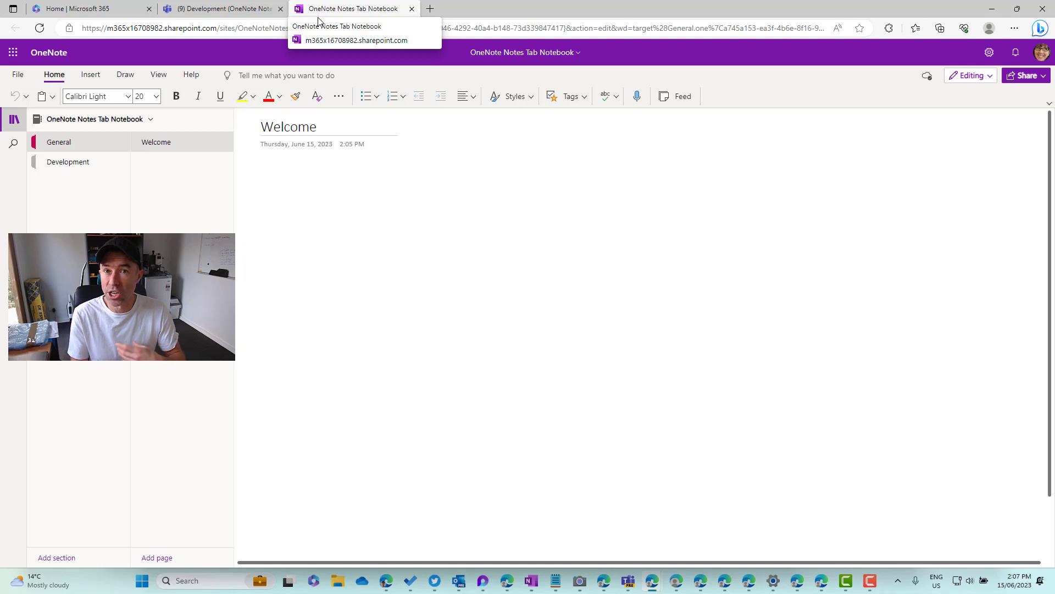
click(77, 163)
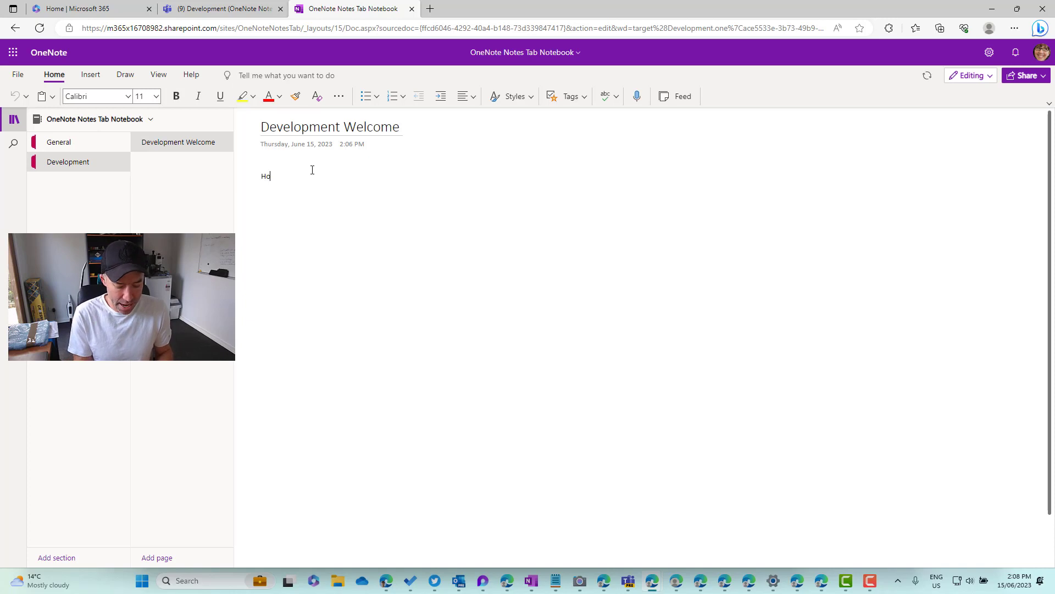
key(super+period)
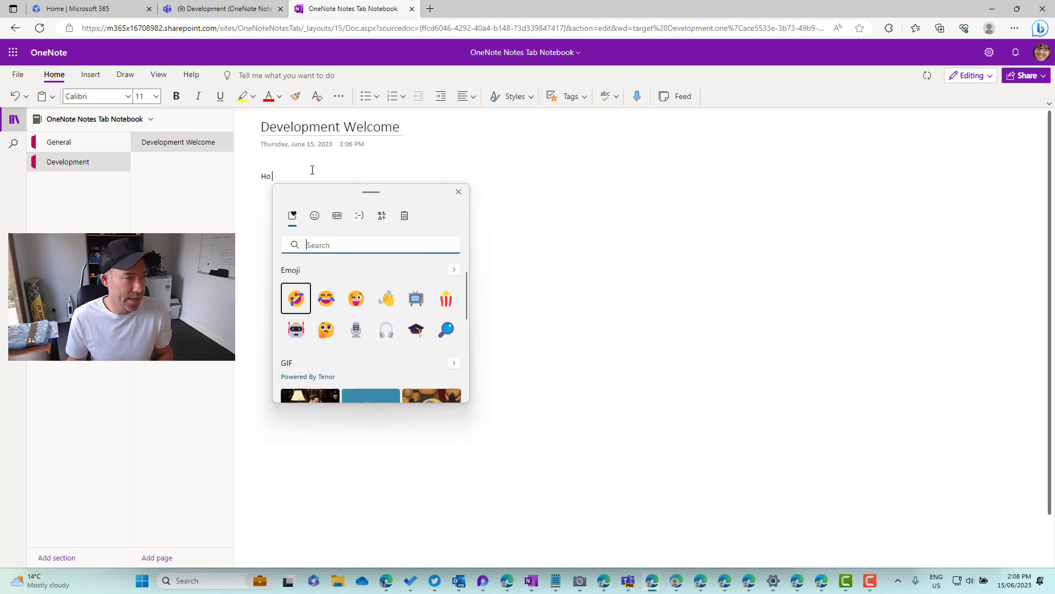
click(296, 298)
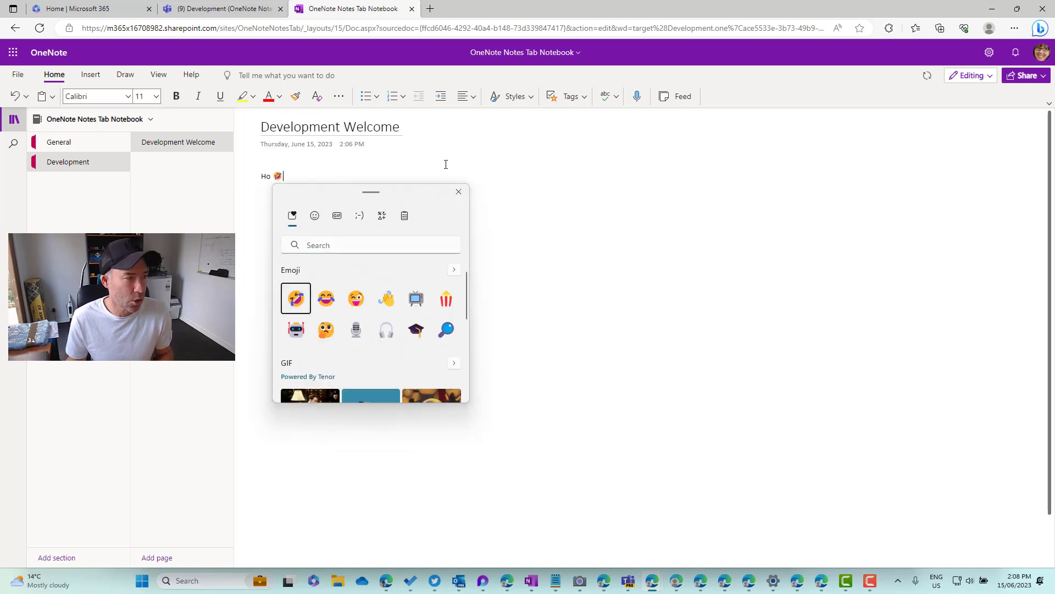
- Return to Microsoft Teams and open the notebook's Development section to check the note added in OneNote
click(209, 10)
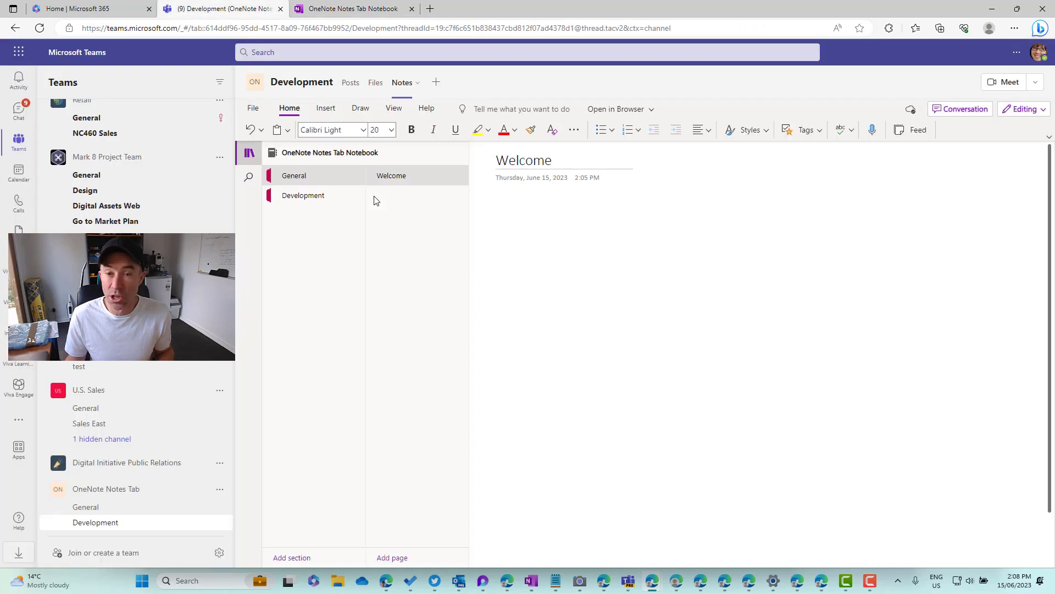
click(324, 195)
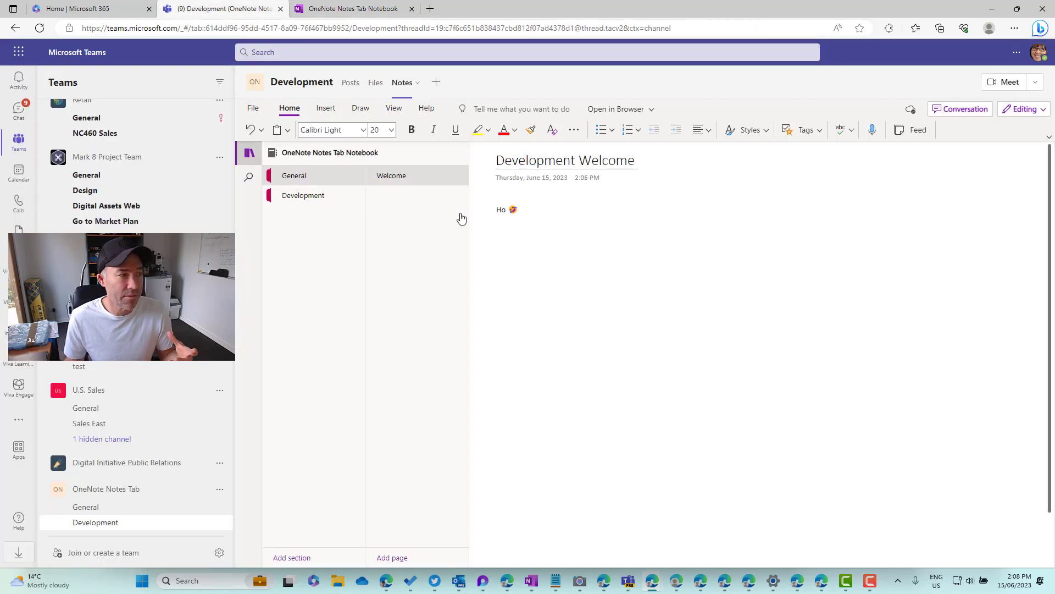